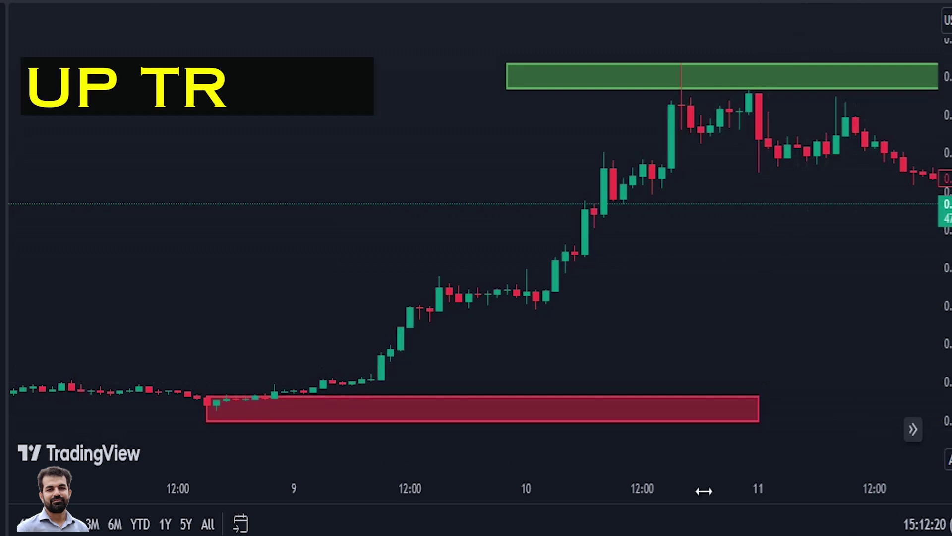
# - Delete the red support rectangle and the green resistance rectangle from the uptrend chart
pyautogui.click(698, 433)
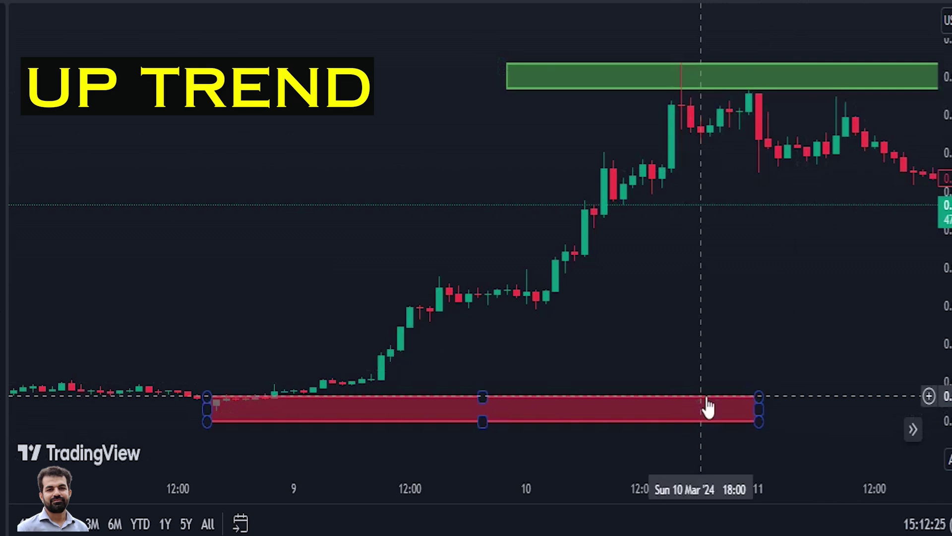
pyautogui.click(708, 407)
pyautogui.press('Delete')
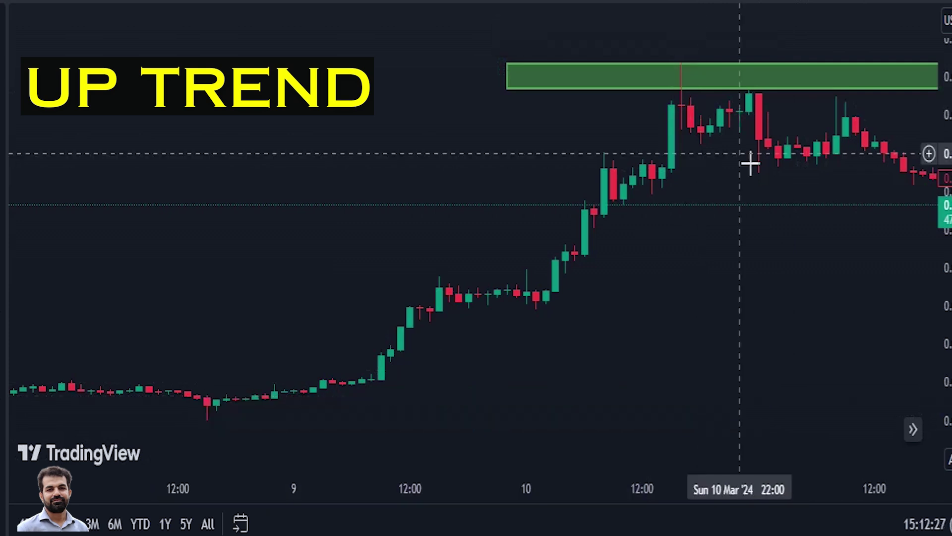
pyautogui.click(780, 95)
pyautogui.press('Delete')
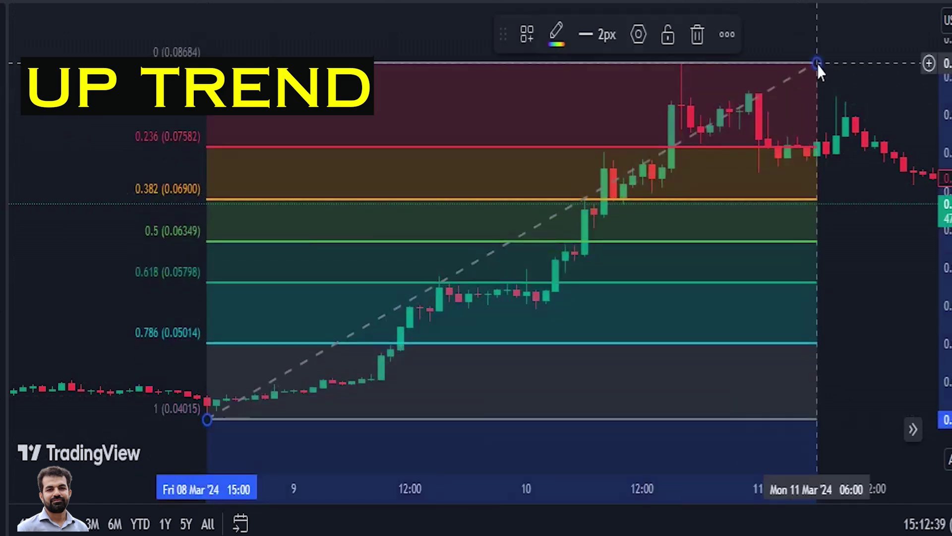
# - Extend the uptrend Fib Retracement by moving its high-side anchor to about 0.0871 at Tue 12 Mar '24 11:00
pyautogui.click(616, 492)
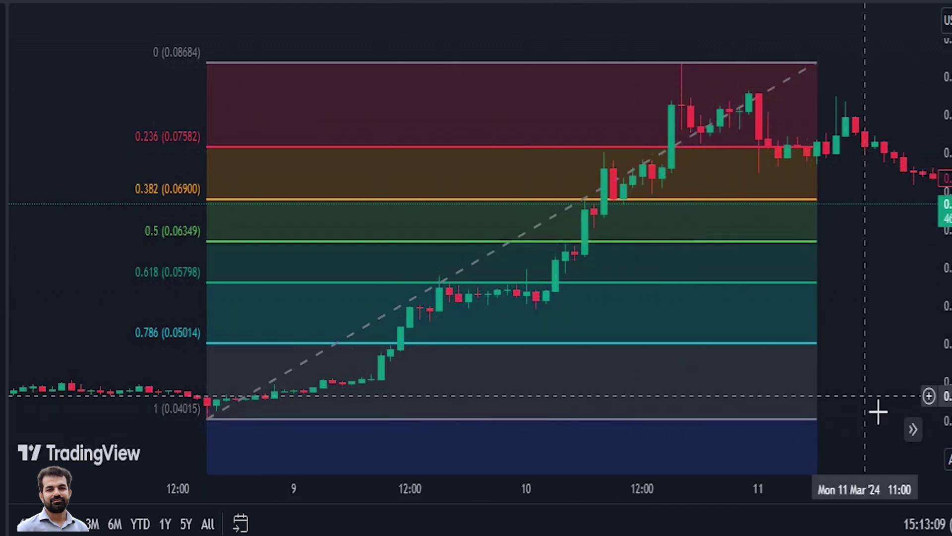
pyautogui.moveTo(499, 496); pyautogui.dragTo(574, 496)
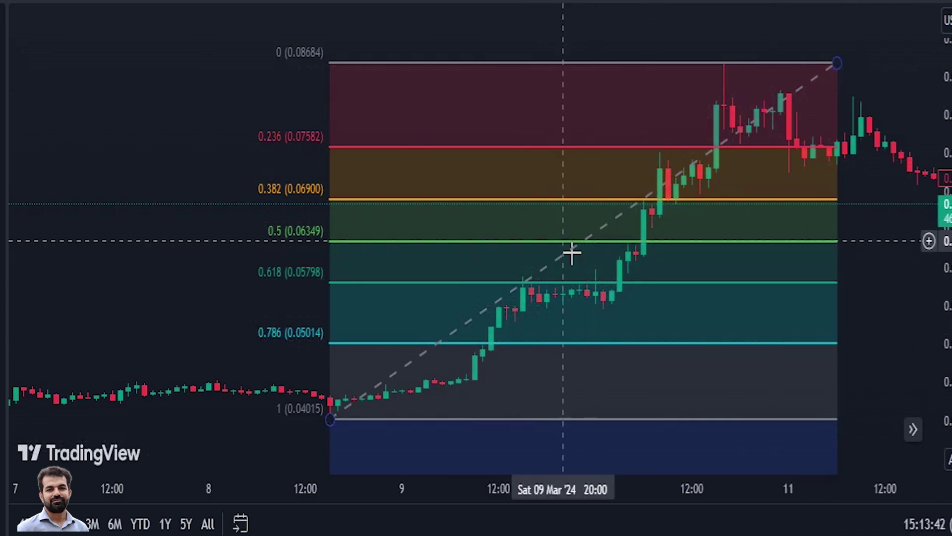
pyautogui.click(412, 157)
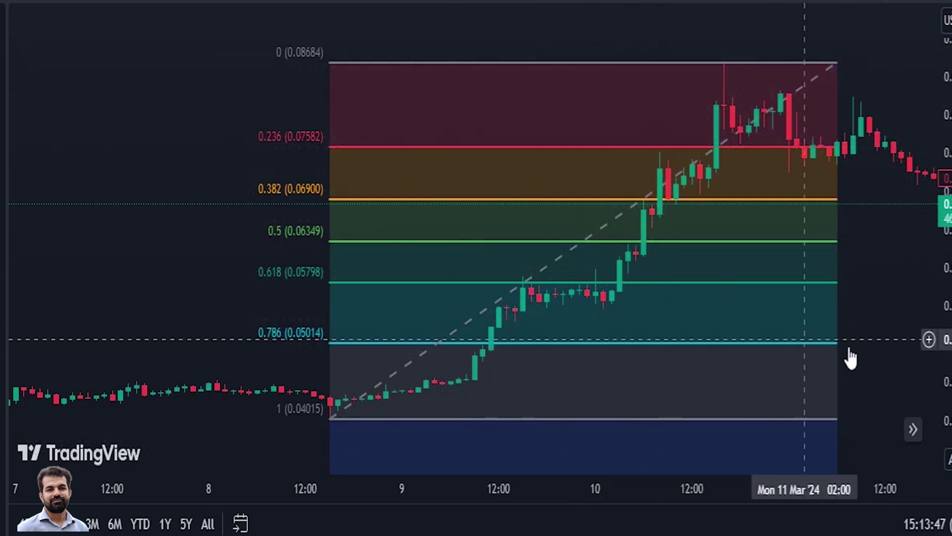
pyautogui.hscroll(2, 864, 365)
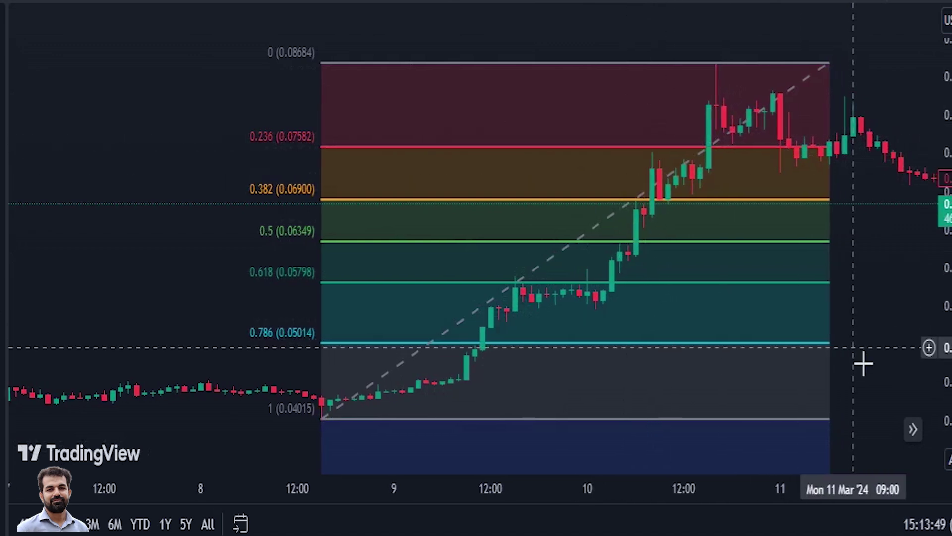
pyautogui.hscroll(3, 863, 365)
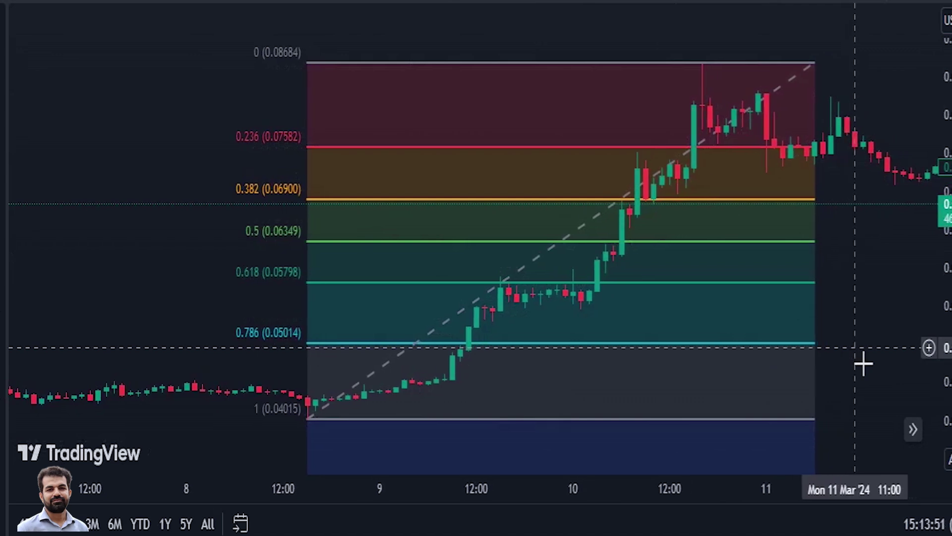
pyautogui.hscroll(10, 864, 364)
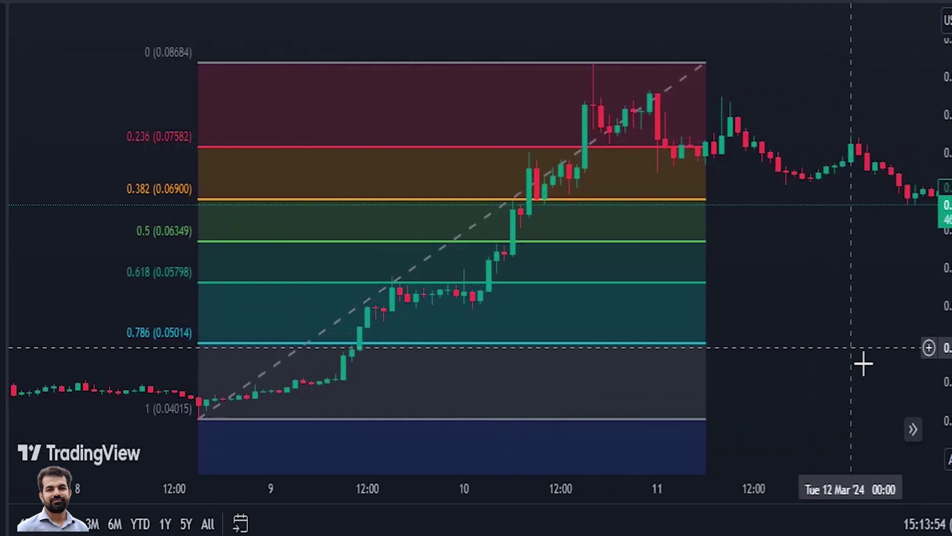
pyautogui.hscroll(-3, 864, 365)
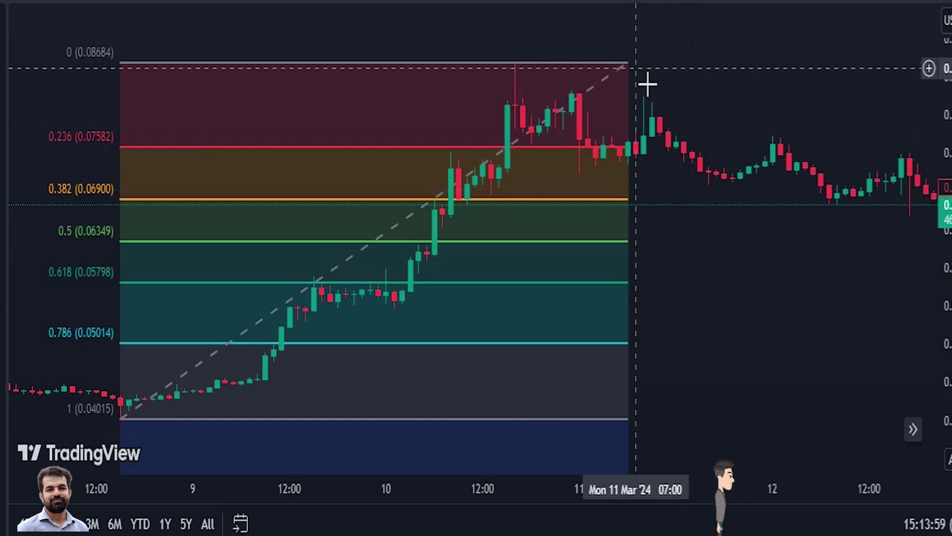
pyautogui.click(628, 62)
pyautogui.moveTo(628, 62)
pyautogui.mouseDown()
pyautogui.moveTo(813, 71)
pyautogui.moveTo(864, 62)
pyautogui.mouseUp()
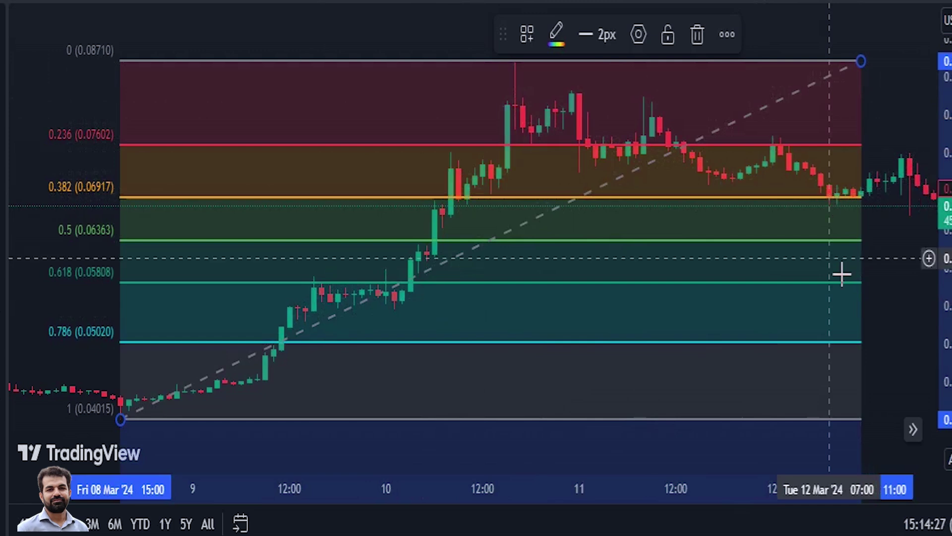
# - Draw a Fib Retracement over the downtrend, from the swing high at about 0.0869 to the swing low at about 0.0503
pyautogui.hscroll(4, 843, 272)
pyautogui.hscroll(4, 842, 274)
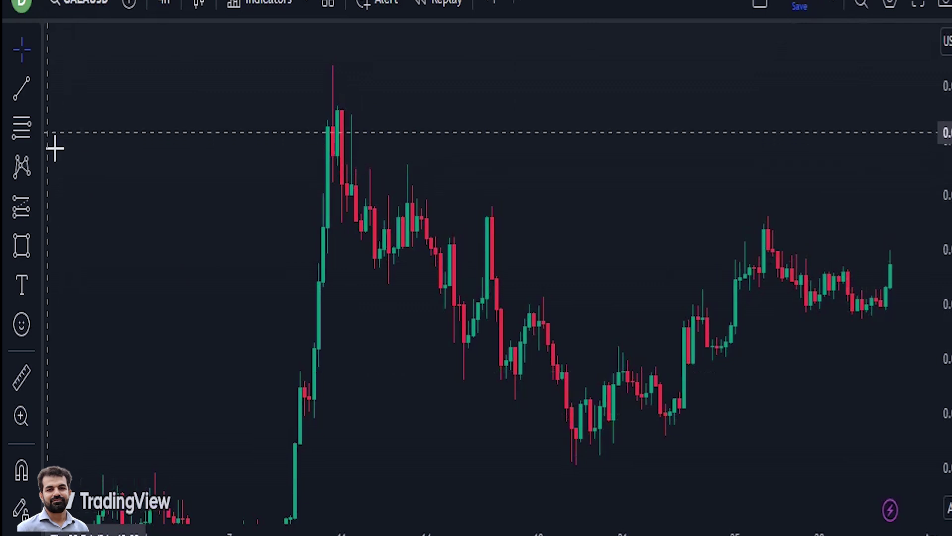
pyautogui.click(39, 131)
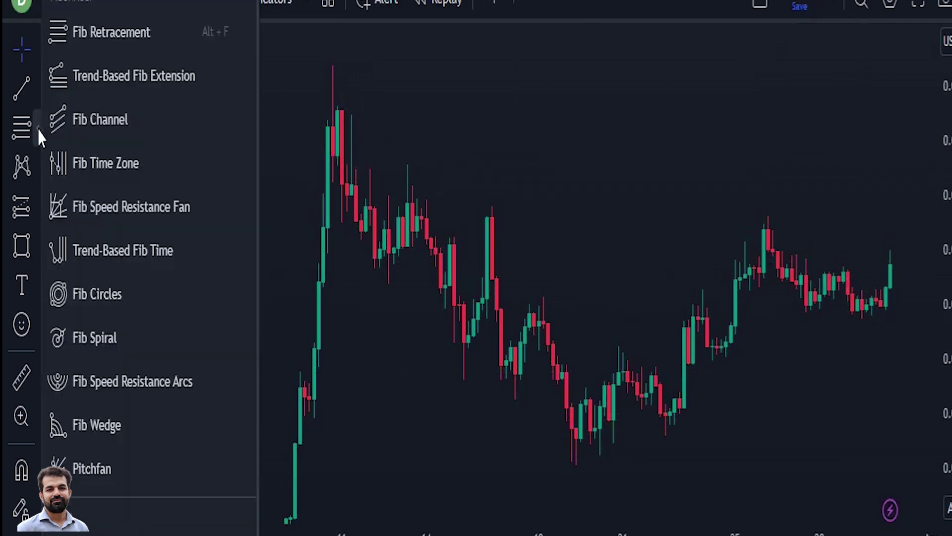
pyautogui.click(128, 36)
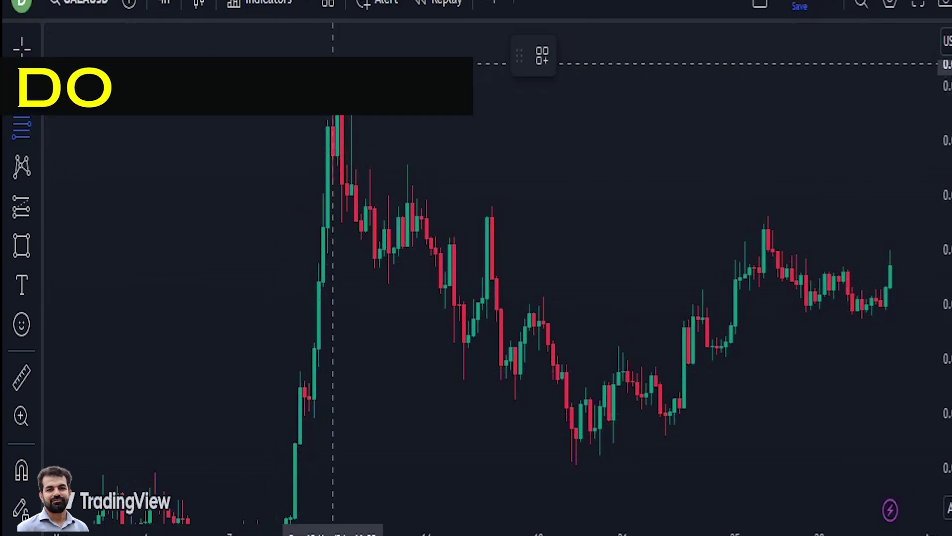
pyautogui.click(342, 81)
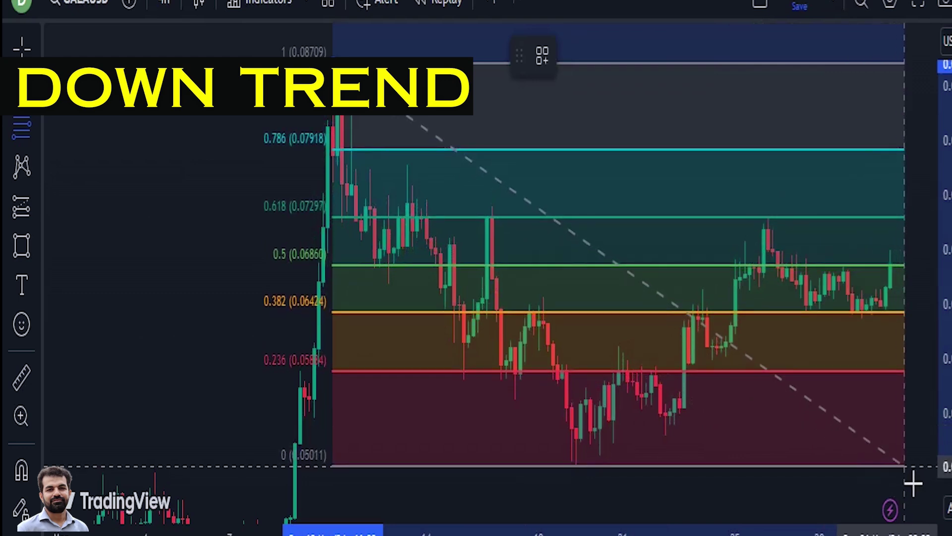
pyautogui.click(903, 464)
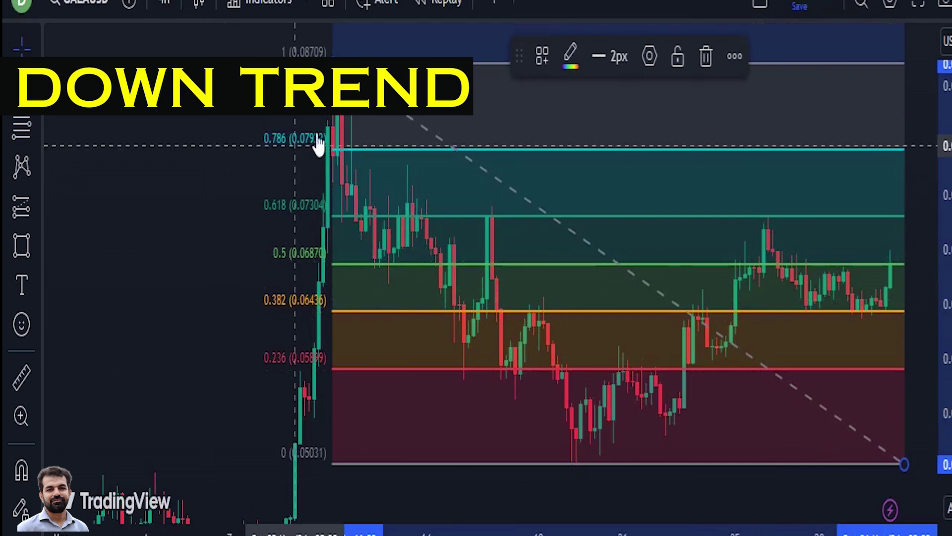
pyautogui.moveTo(333, 63); pyautogui.dragTo(315, 68)
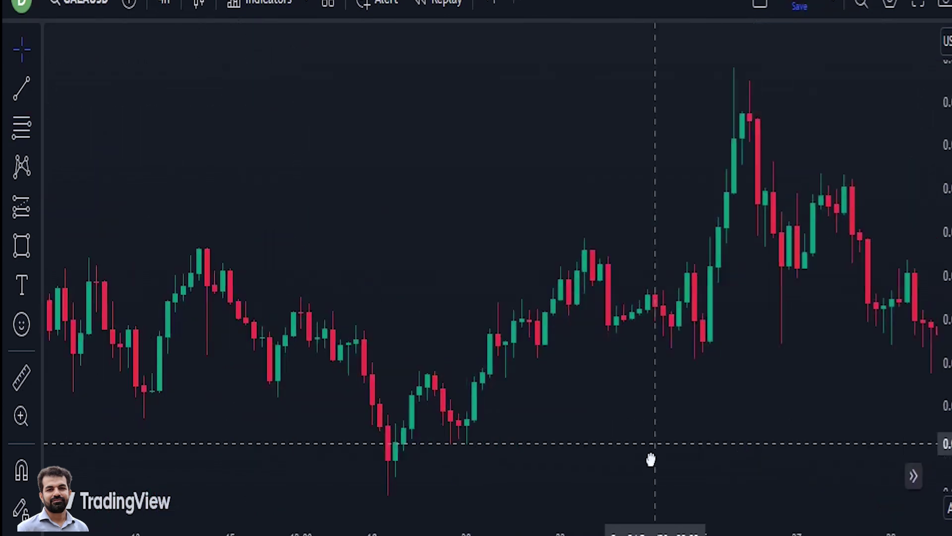
# - Draw a Fib Retracement over the earlier uptrend, from the swing low at about 0.0269 to the swing high at about 0.0368
pyautogui.moveTo(650, 457); pyautogui.dragTo(629, 464)
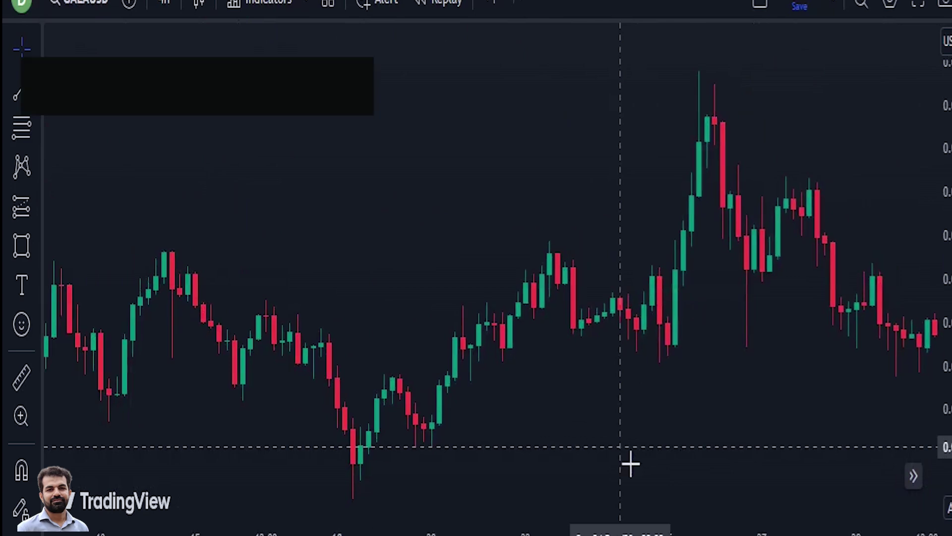
pyautogui.moveTo(713, 372); pyautogui.dragTo(712, 347)
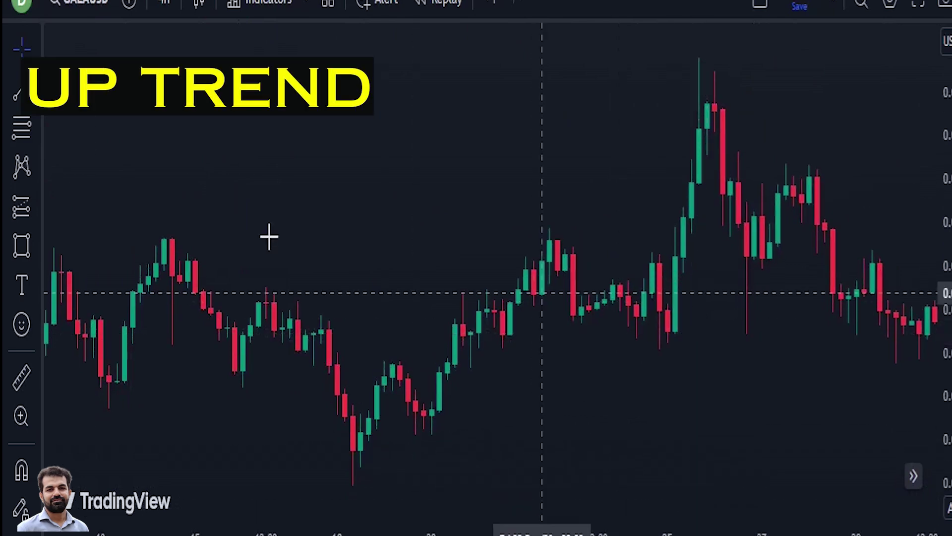
pyautogui.click(39, 132)
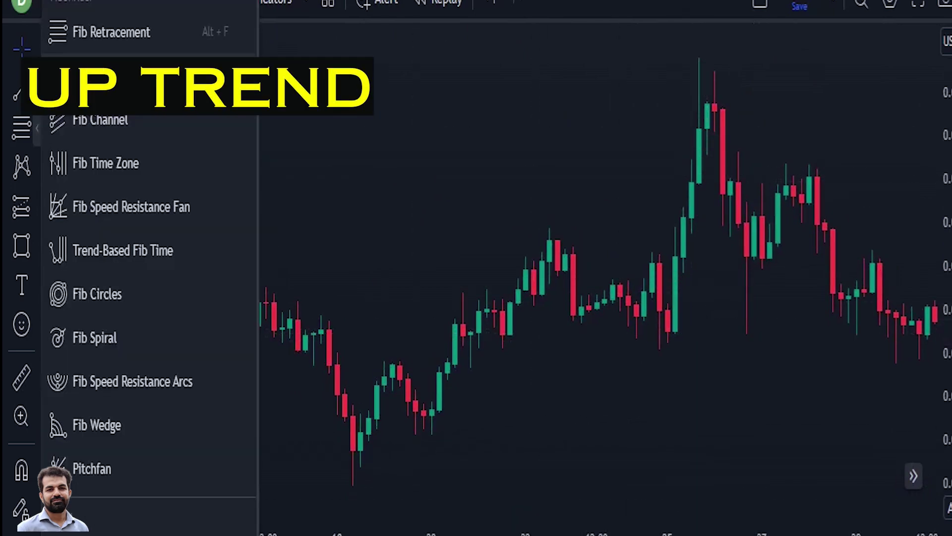
pyautogui.click(124, 33)
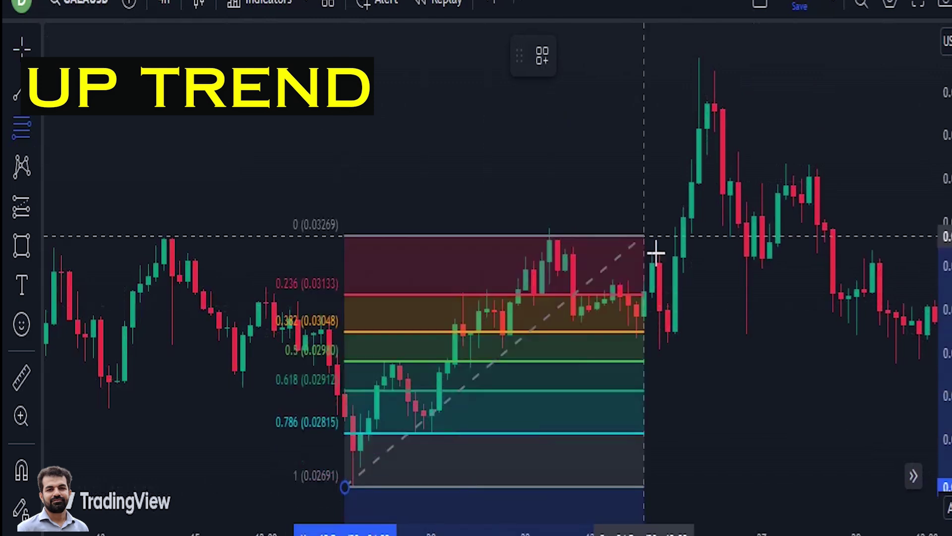
pyautogui.click(780, 59)
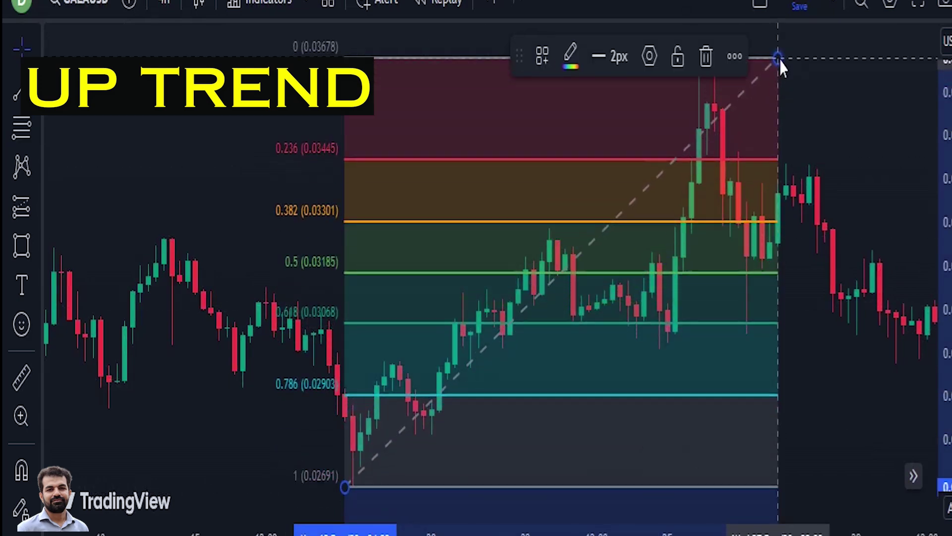
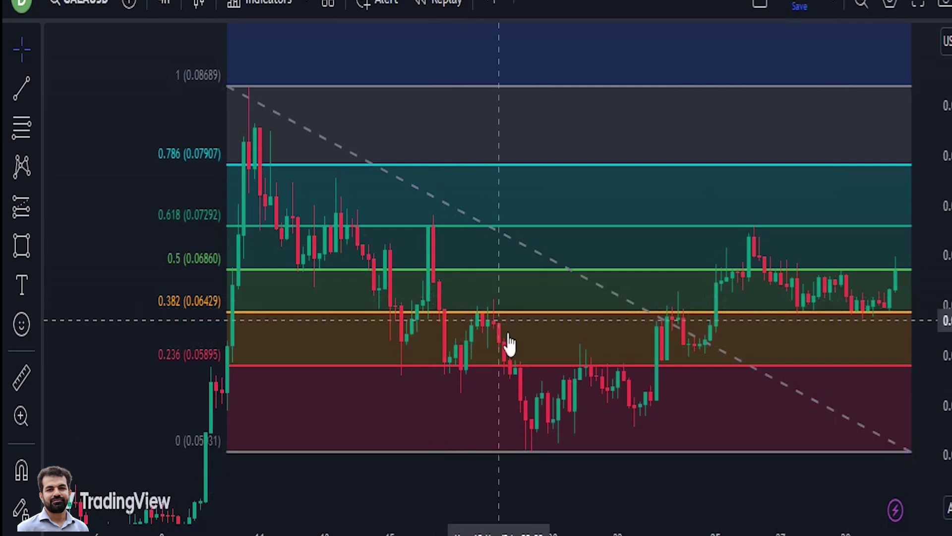
pyautogui.click(534, 423)
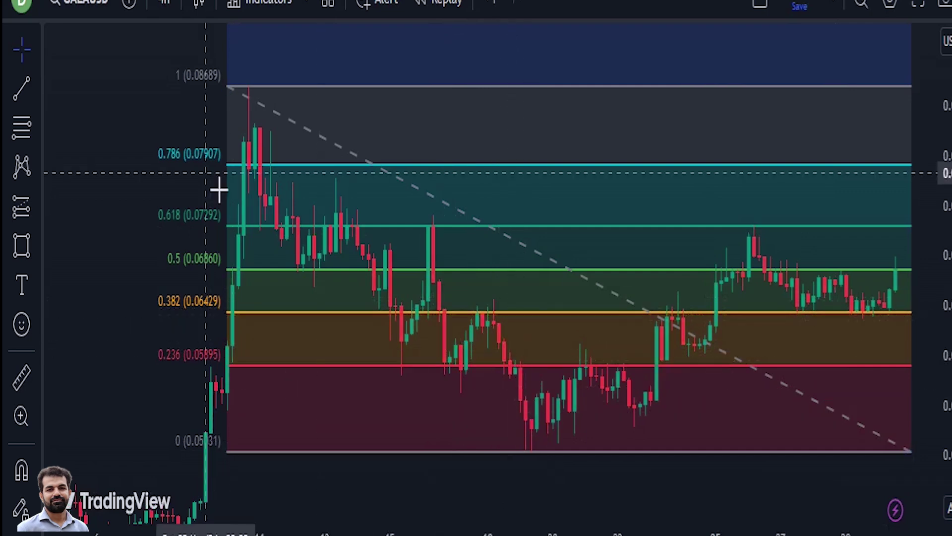
pyautogui.press('Escape')
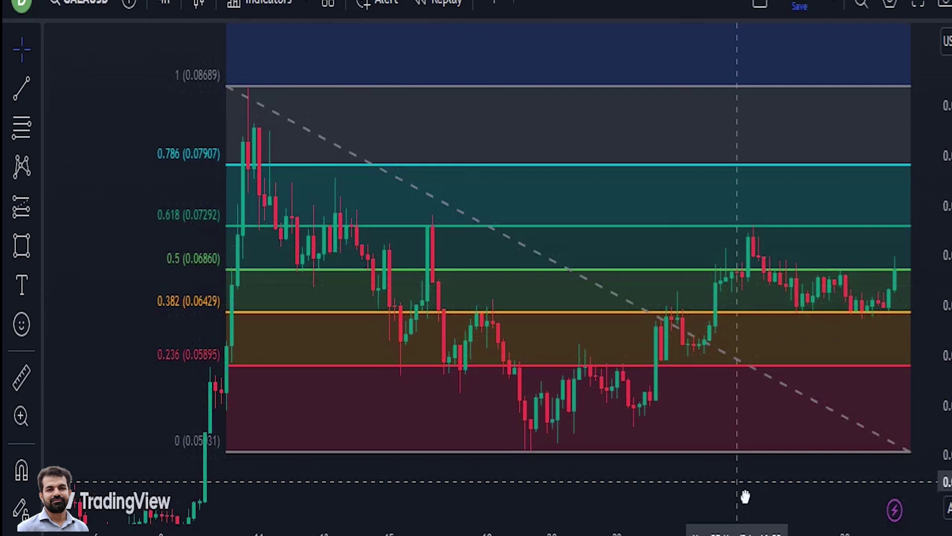
pyautogui.moveTo(744, 495); pyautogui.dragTo(725, 493)
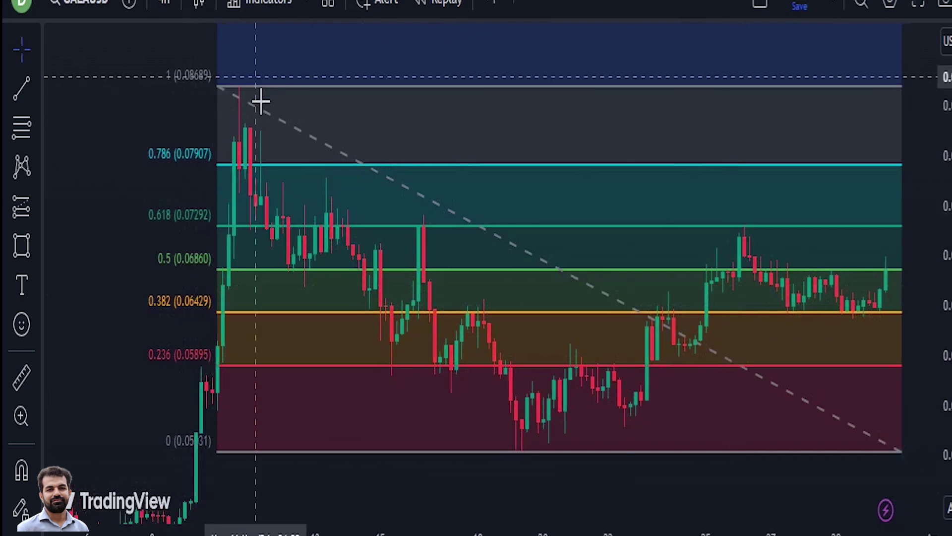
pyautogui.click(246, 90)
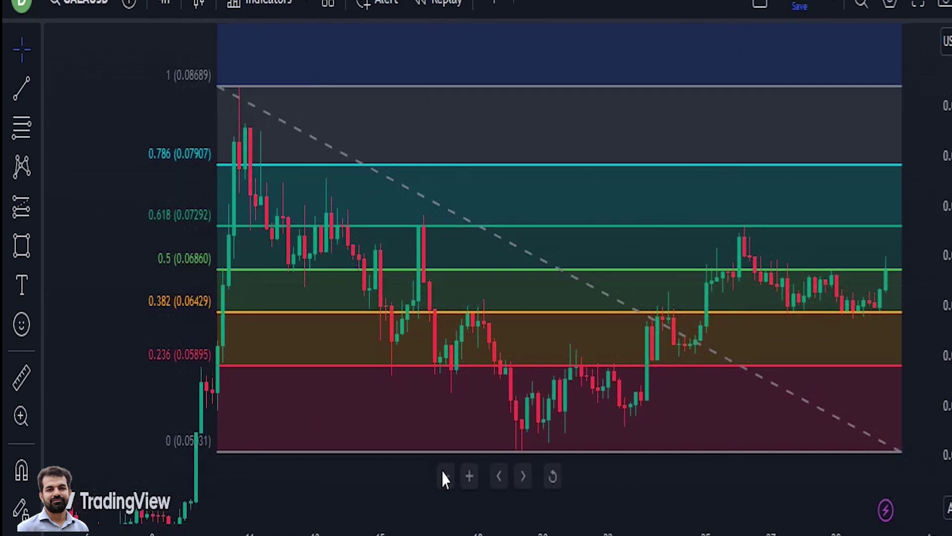
pyautogui.click(372, 319)
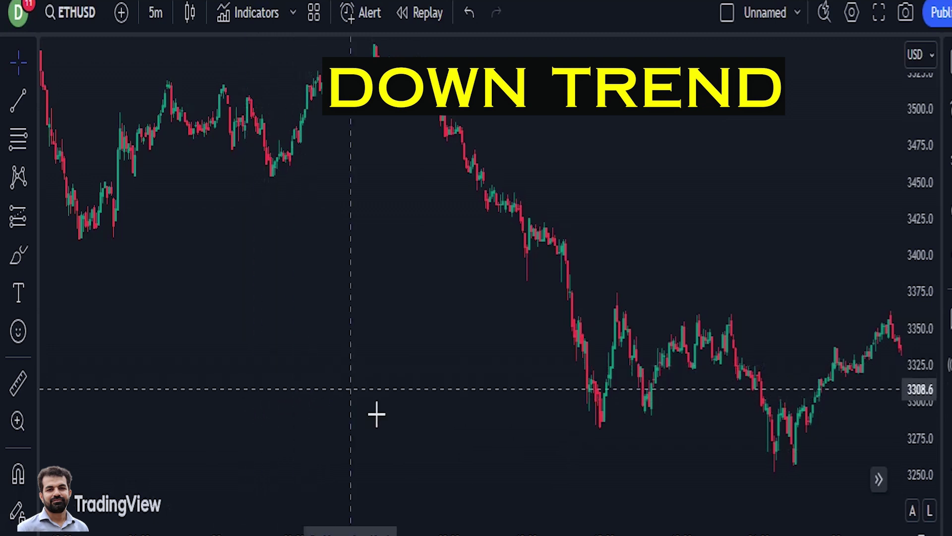
# - Draw a Fib Retracement over the ETHUSD downtrend, from the swing high near 3545 to the swing low near 3250
pyautogui.scroll(1, 394, 417)
pyautogui.moveTo(419, 365); pyautogui.dragTo(442, 365)
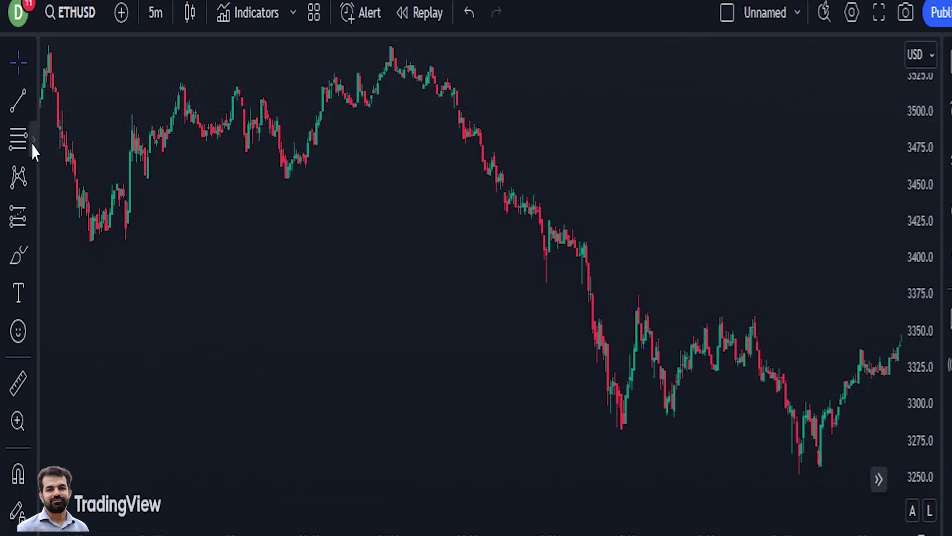
pyautogui.click(33, 145)
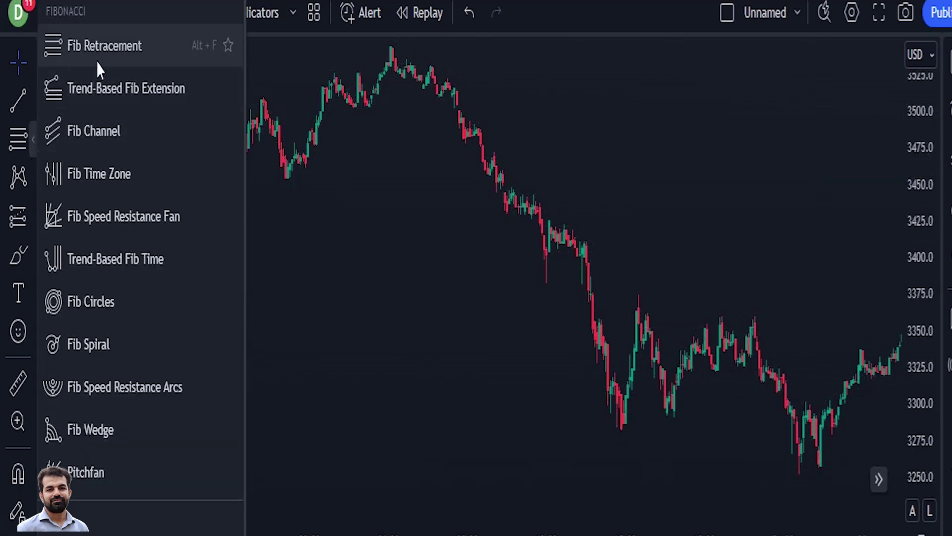
pyautogui.click(138, 52)
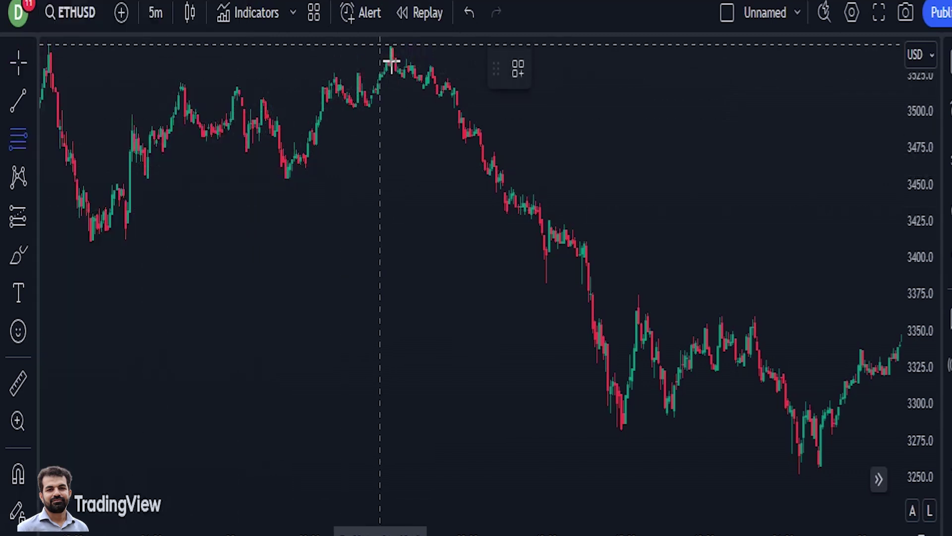
pyautogui.click(382, 44)
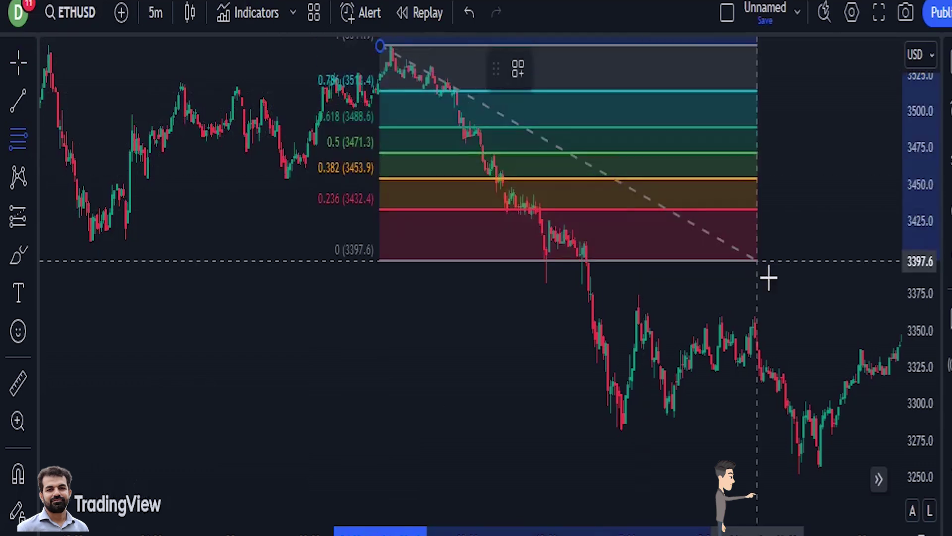
pyautogui.click(855, 476)
pyautogui.click(269, 372)
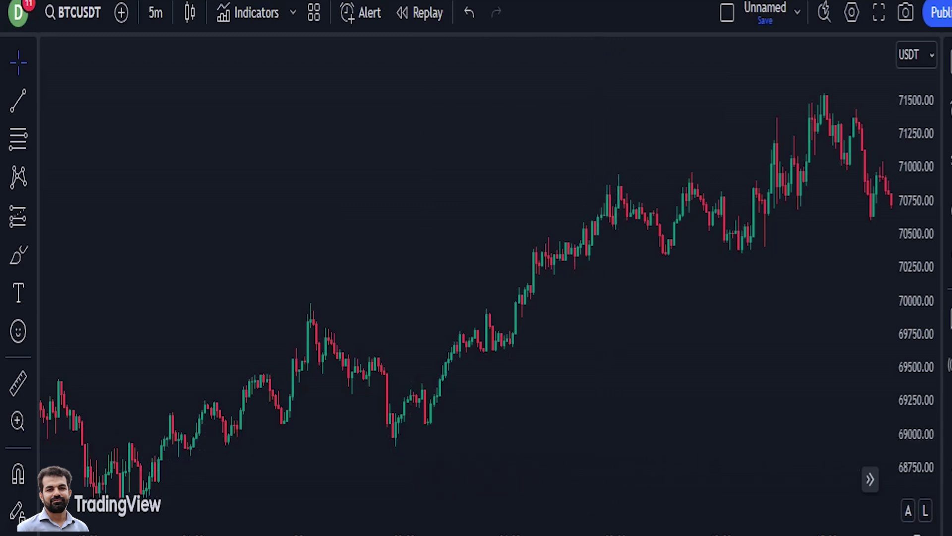
# - Draw a Fib Retracement over the BTCUSDT uptrend, from the swing low near 68897 to the swing high near 71559
pyautogui.click(448, 480)
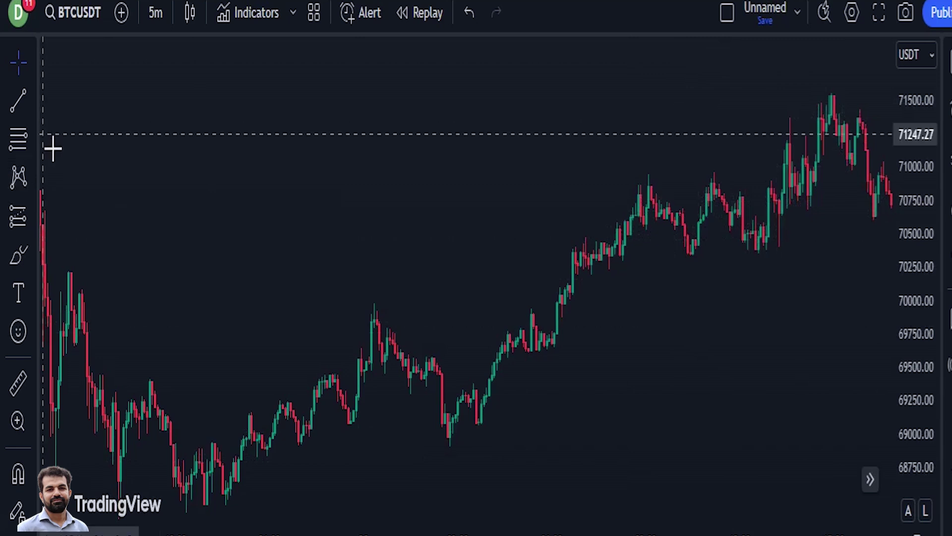
pyautogui.click(34, 147)
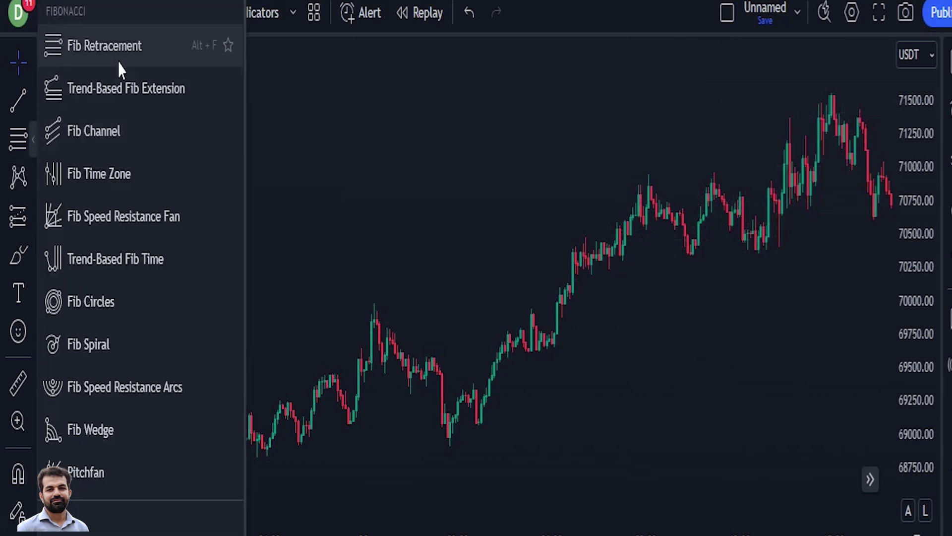
pyautogui.click(130, 73)
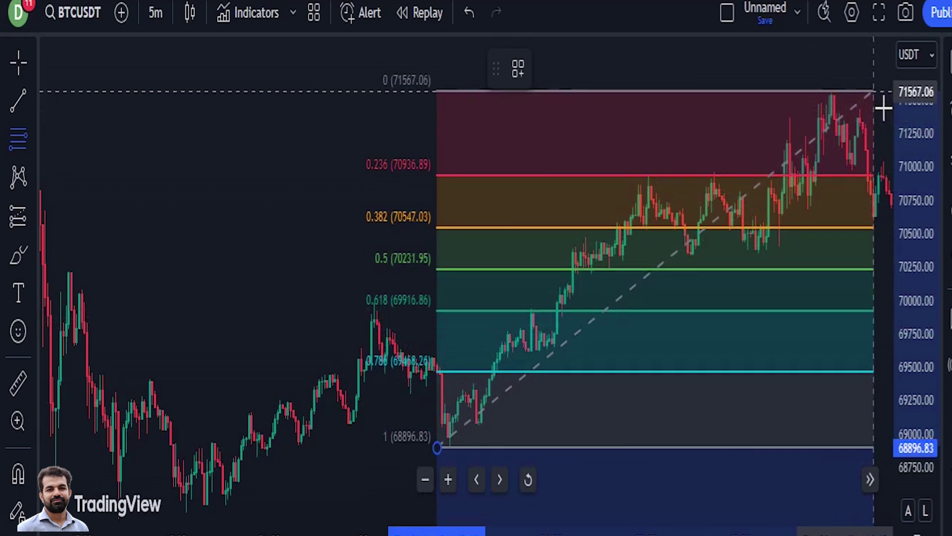
pyautogui.click(882, 106)
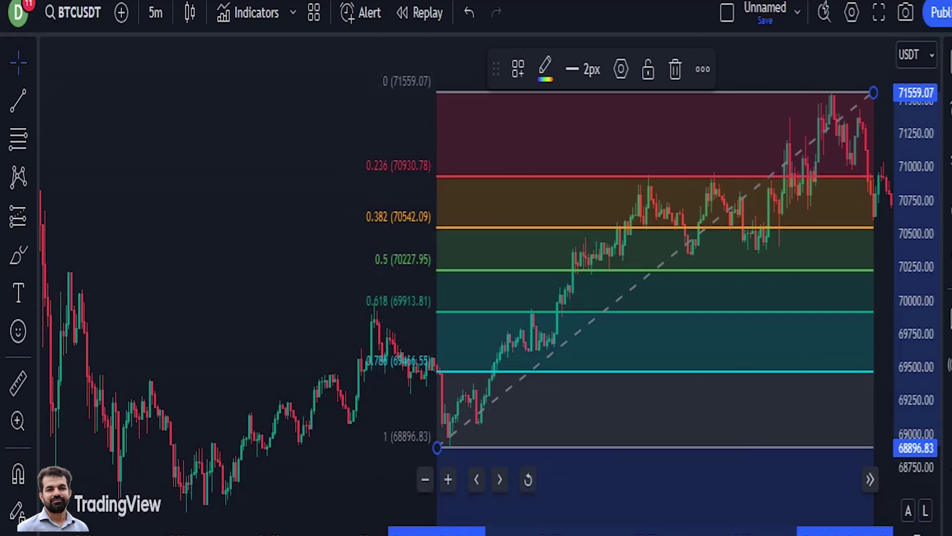
# - Extend the retracement's high-side anchor forward in stages at about 71567, until the levels span the pullback and the sharp drop near 69000
pyautogui.moveTo(476, 533); pyautogui.dragTo(431, 533)
pyautogui.hscroll(5, 770, 484)
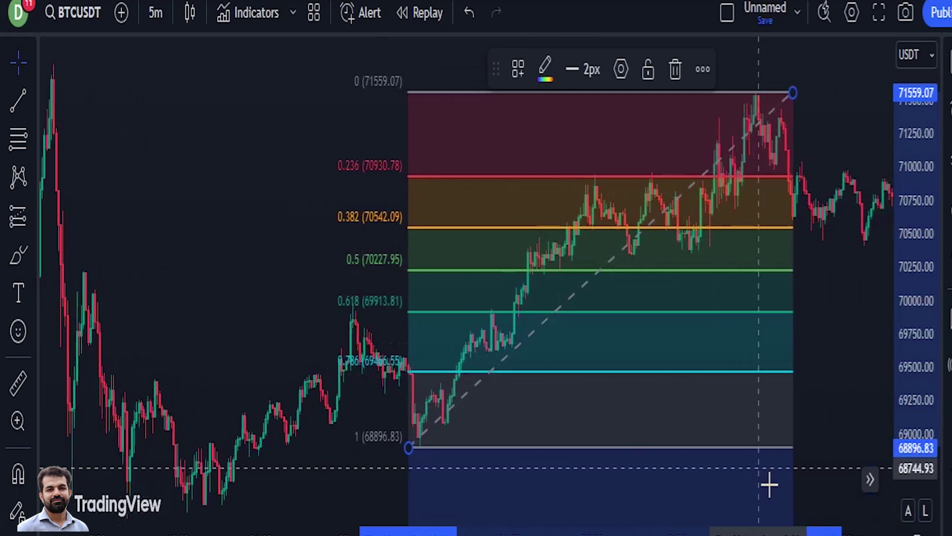
pyautogui.hscroll(3, 755, 418)
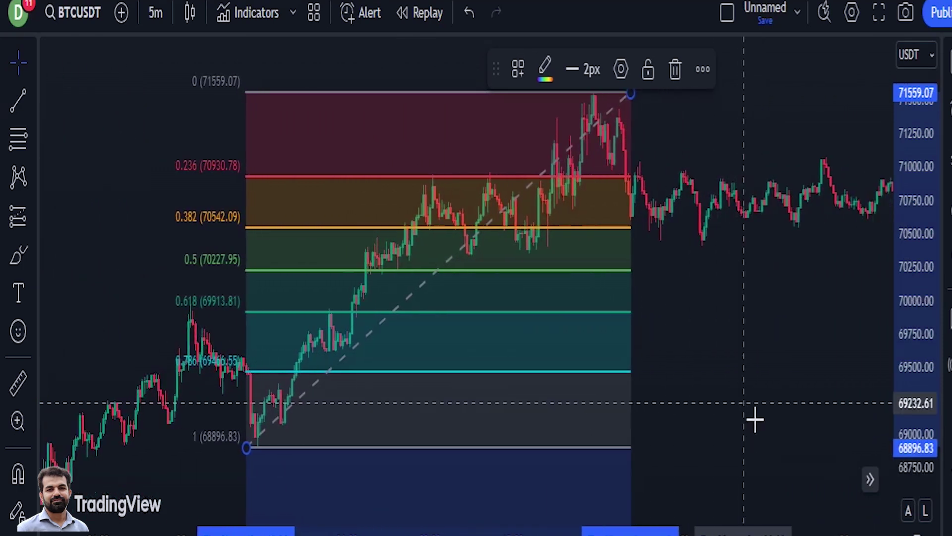
pyautogui.moveTo(630, 94); pyautogui.dragTo(863, 94)
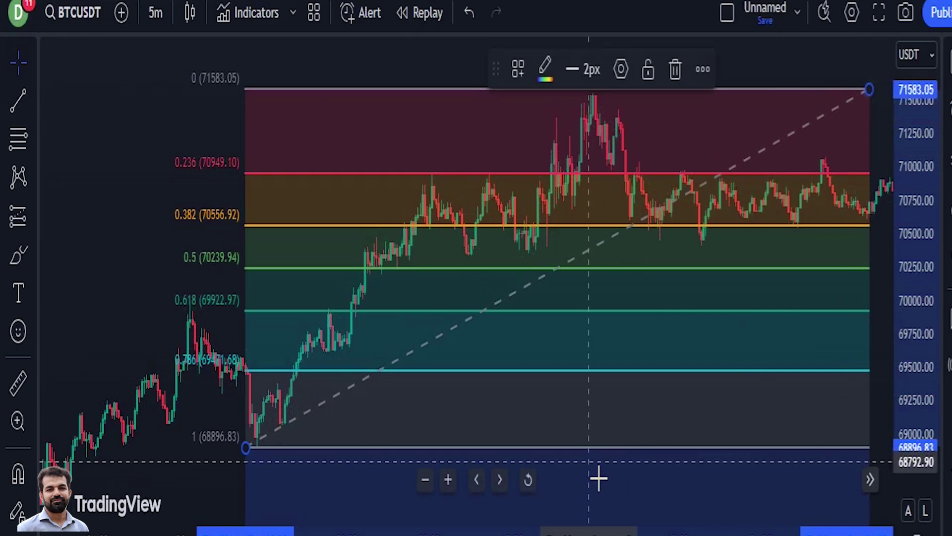
pyautogui.hscroll(3, 600, 478)
pyautogui.hscroll(2, 599, 479)
pyautogui.hscroll(2, 598, 478)
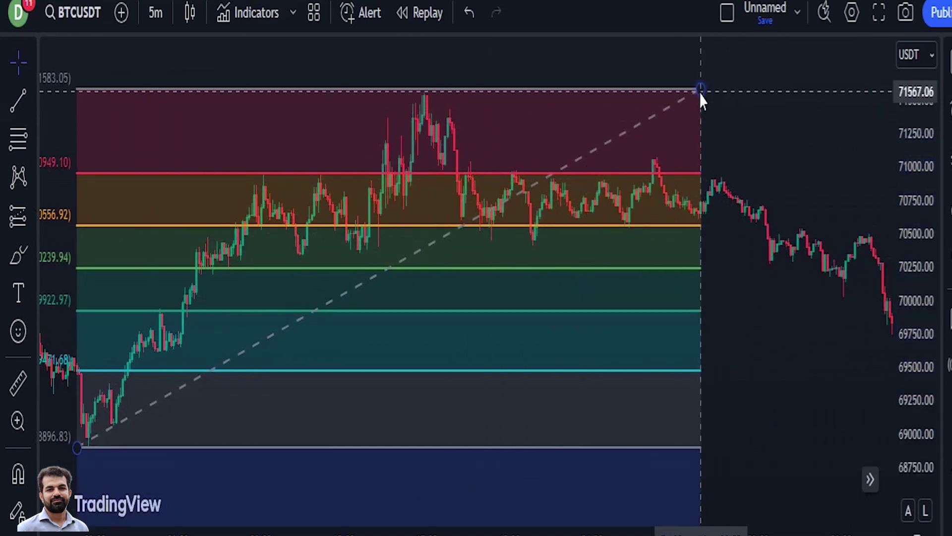
pyautogui.moveTo(703, 93); pyautogui.dragTo(880, 91)
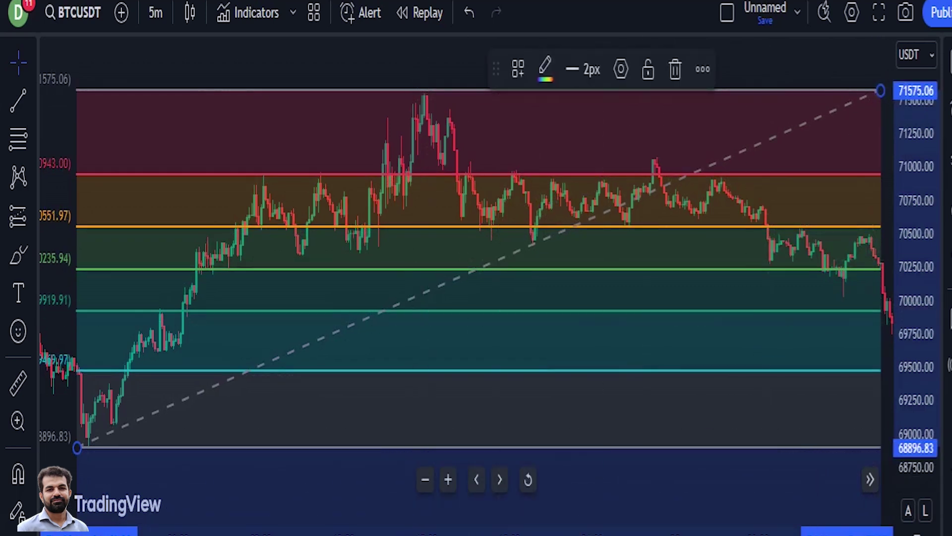
pyautogui.scroll(-5, 589, 523)
pyautogui.hscroll(3, 736, 386)
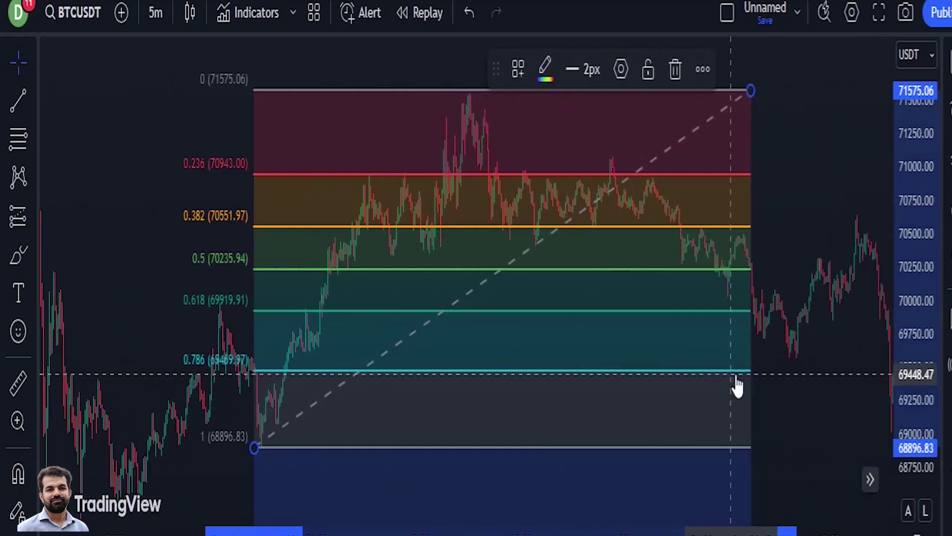
pyautogui.hscroll(4, 737, 386)
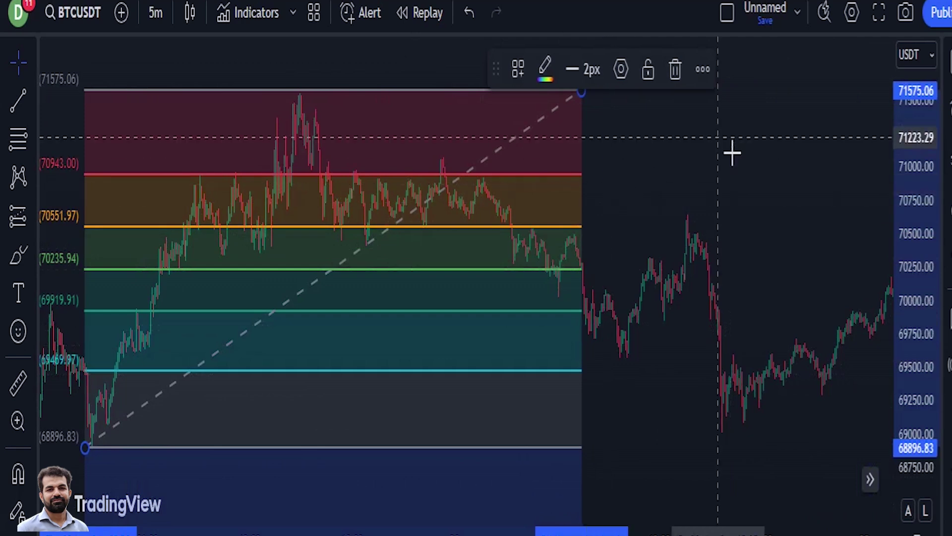
pyautogui.moveTo(583, 93); pyautogui.dragTo(847, 94)
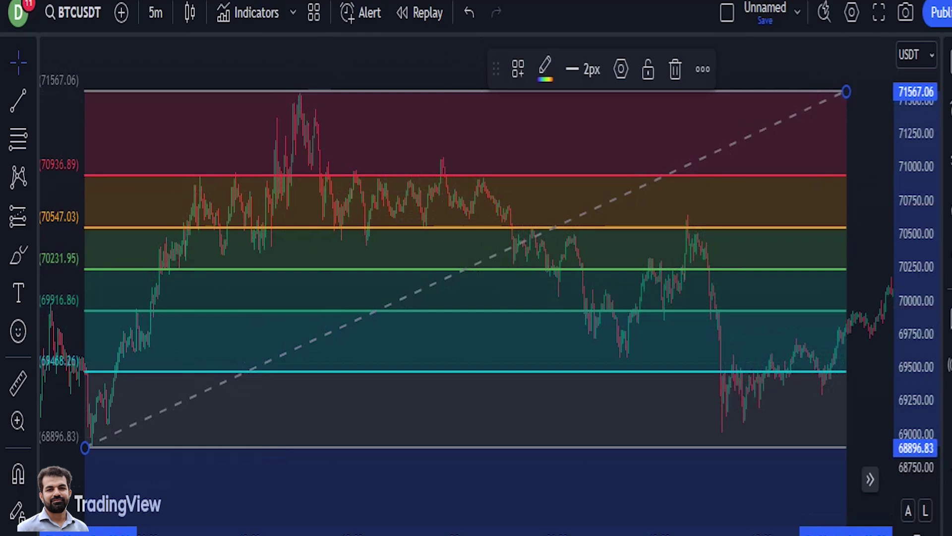
pyautogui.scroll(-2, 446, 267)
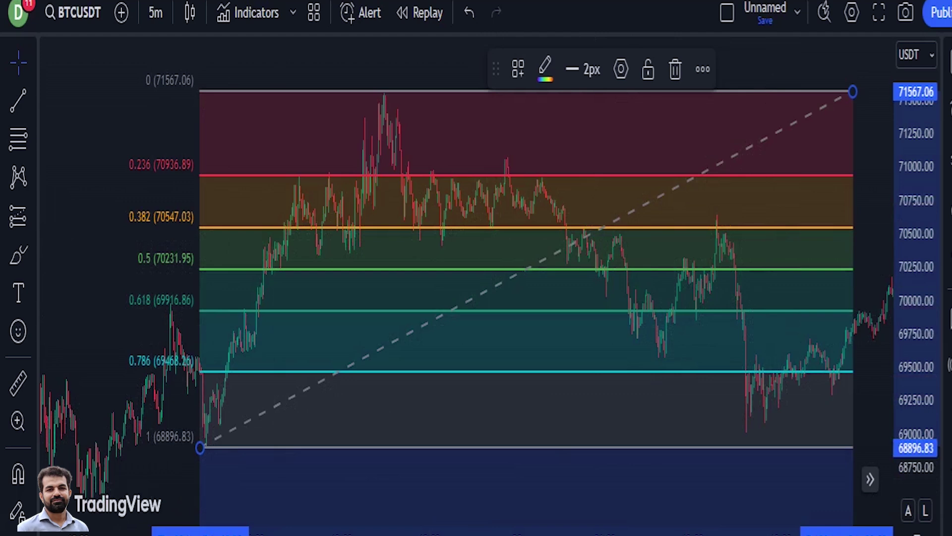
pyautogui.scroll(-1, 476, 268)
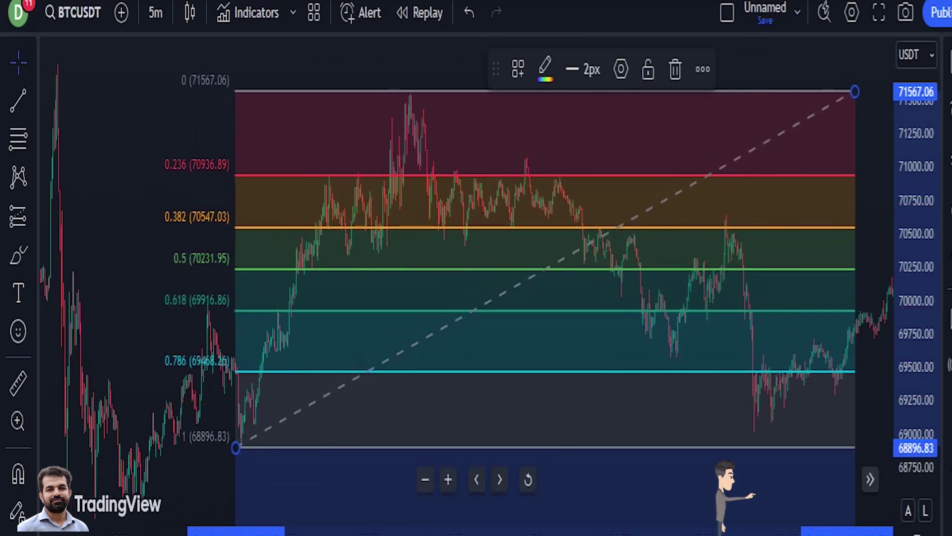
pyautogui.click(121, 305)
pyautogui.moveTo(121, 304)
pyautogui.mouseDown()
pyautogui.moveTo(66, 336)
pyautogui.moveTo(51, 276)
pyautogui.mouseUp()
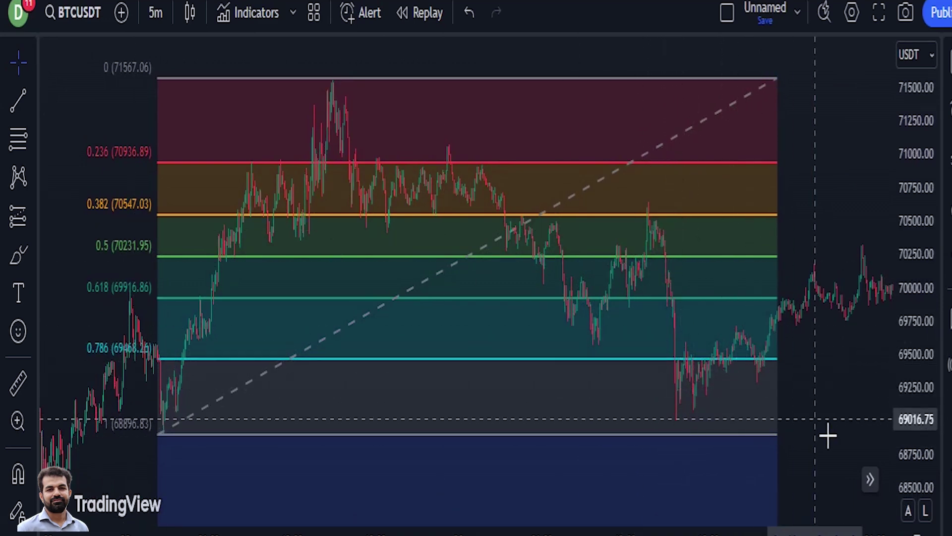
pyautogui.moveTo(828, 437)
pyautogui.mouseDown()
pyautogui.moveTo(529, 417)
pyautogui.moveTo(776, 395)
pyautogui.moveTo(834, 423)
pyautogui.mouseUp()
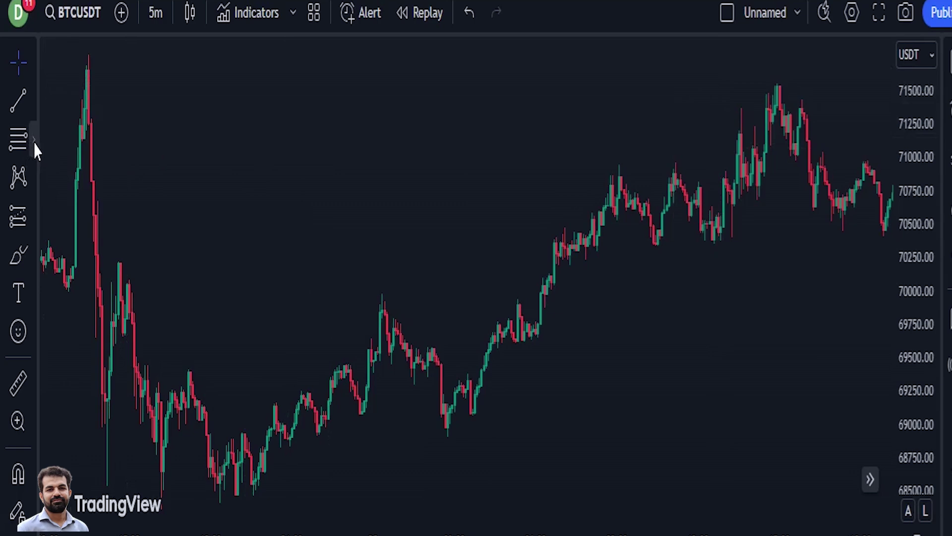
# - Draw a Fib Retracement on the cleared BTCUSDT chart, from the swing low near 68905 to the swing high near 71575
pyautogui.click(34, 143)
pyautogui.click(130, 58)
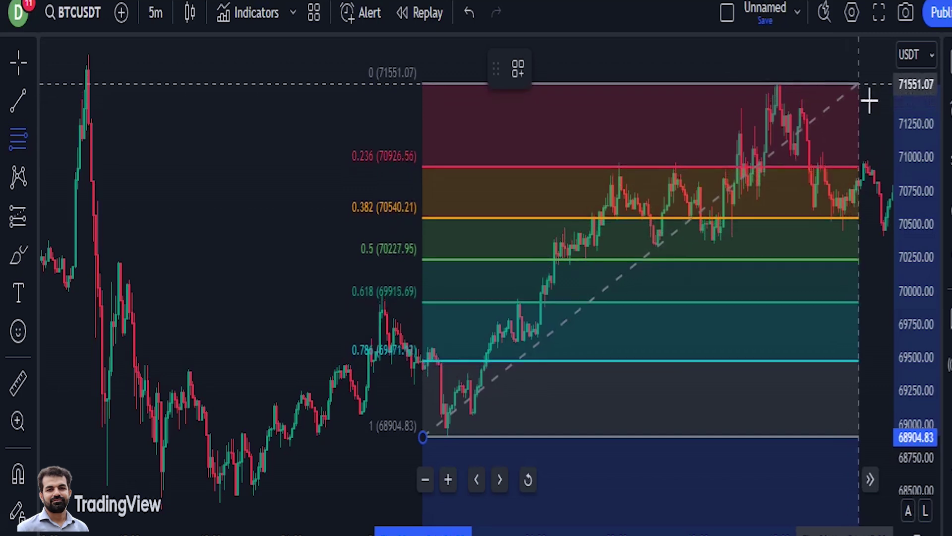
pyautogui.click(859, 81)
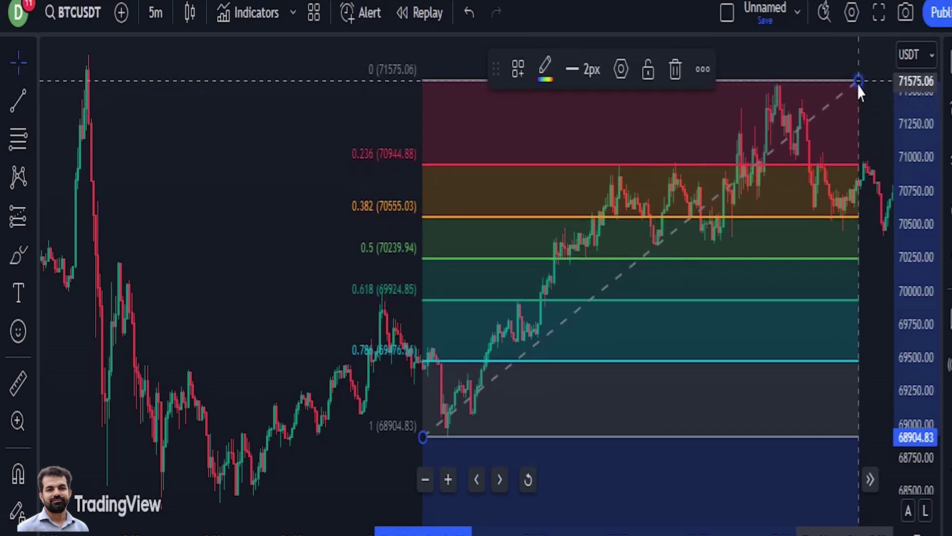